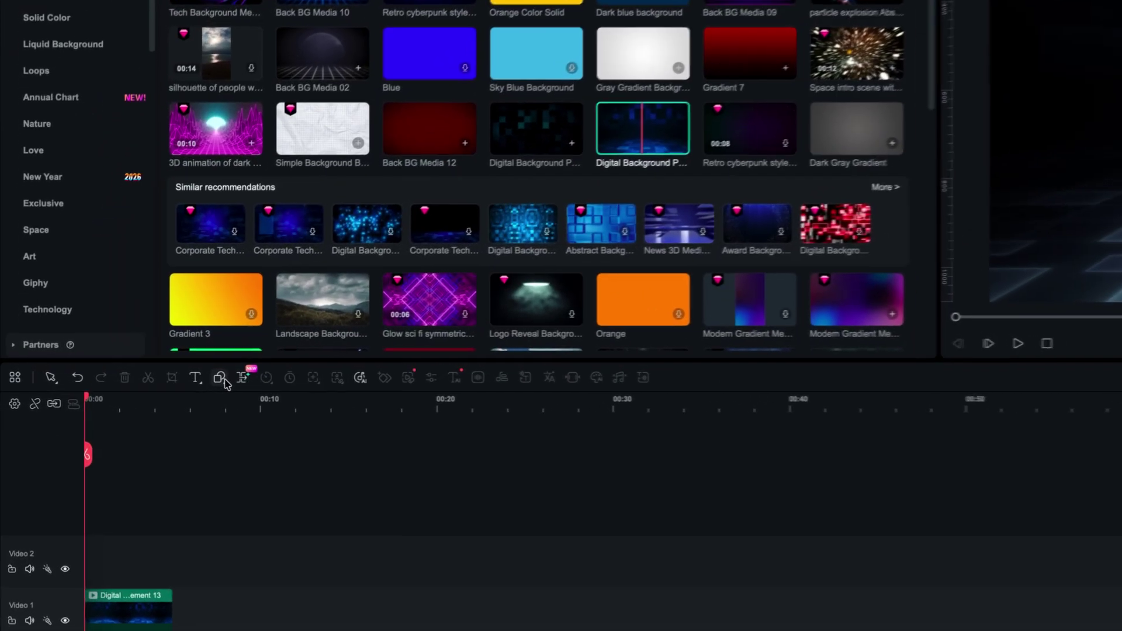
Draw a rectangle shape over the background on the canvas.
{"action": "left_click", "coordinate": [128, 377]}
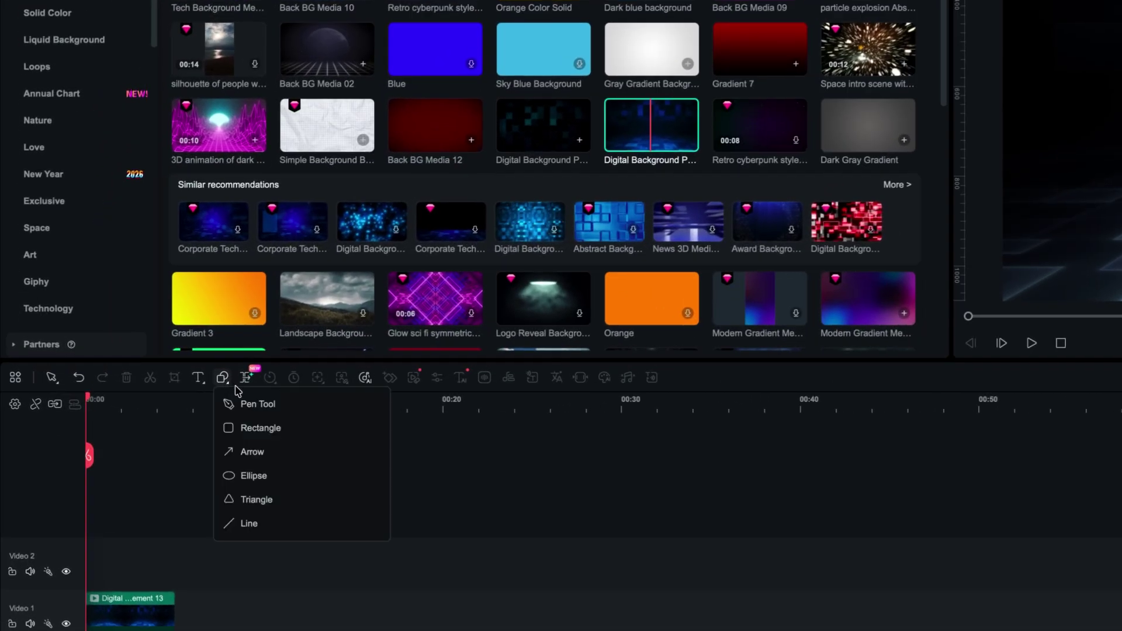
{"action": "left_click", "coordinate": [253, 427]}
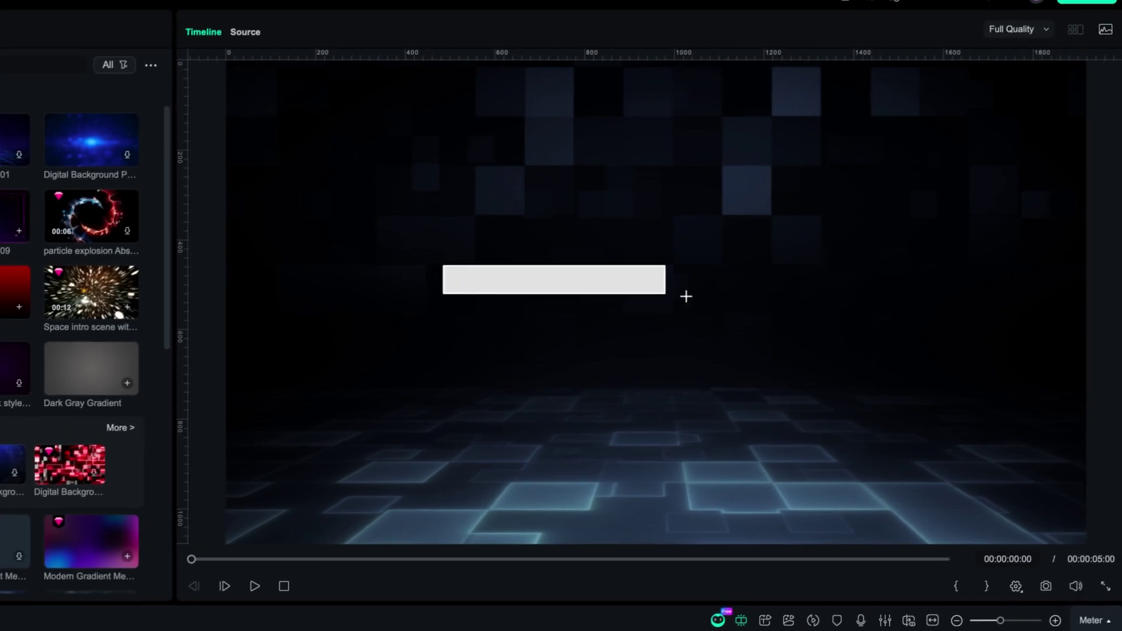
{"action": "left_click_drag", "start_coordinate": [685, 296], "coordinate": [751, 337]}
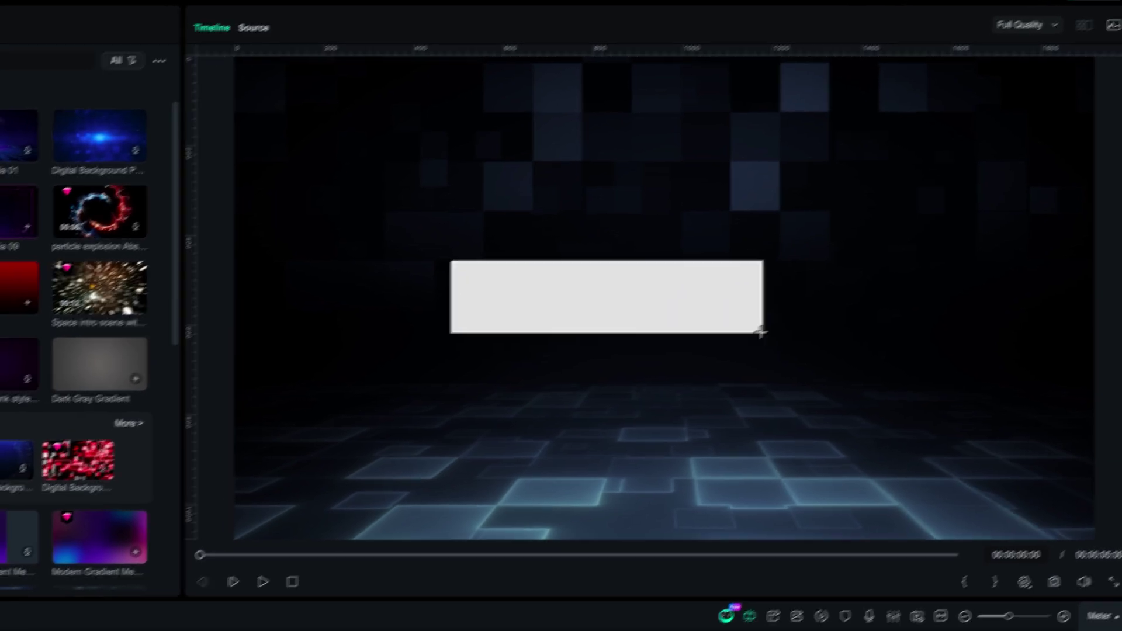
Give the rectangle corner radius 28, lowered opacity and a black fill.
{"action": "left_click", "coordinate": [122, 405]}
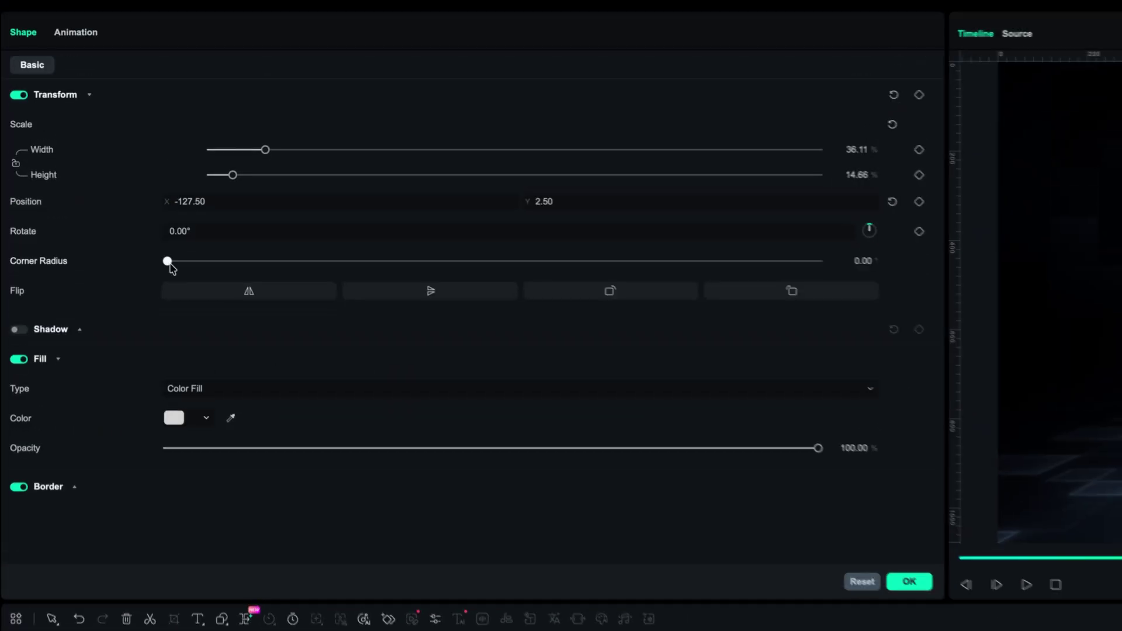
{"action": "left_click_drag", "start_coordinate": [167, 261], "coordinate": [357, 263]}
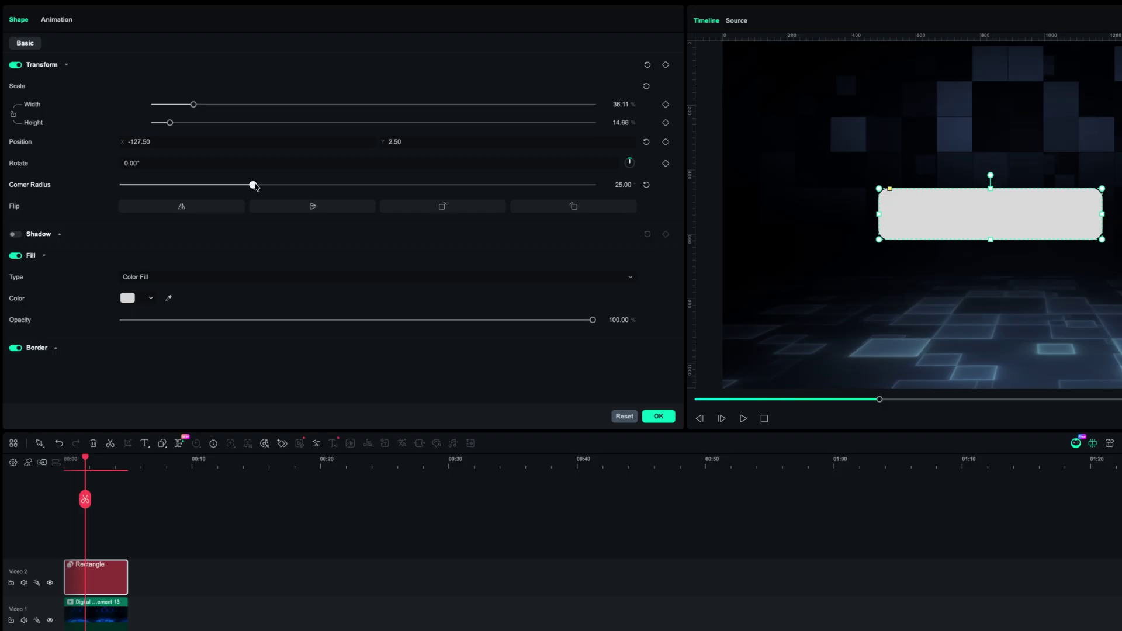
{"action": "left_click_drag", "start_coordinate": [255, 186], "coordinate": [268, 184]}
{"action": "left_click", "coordinate": [316, 323]}
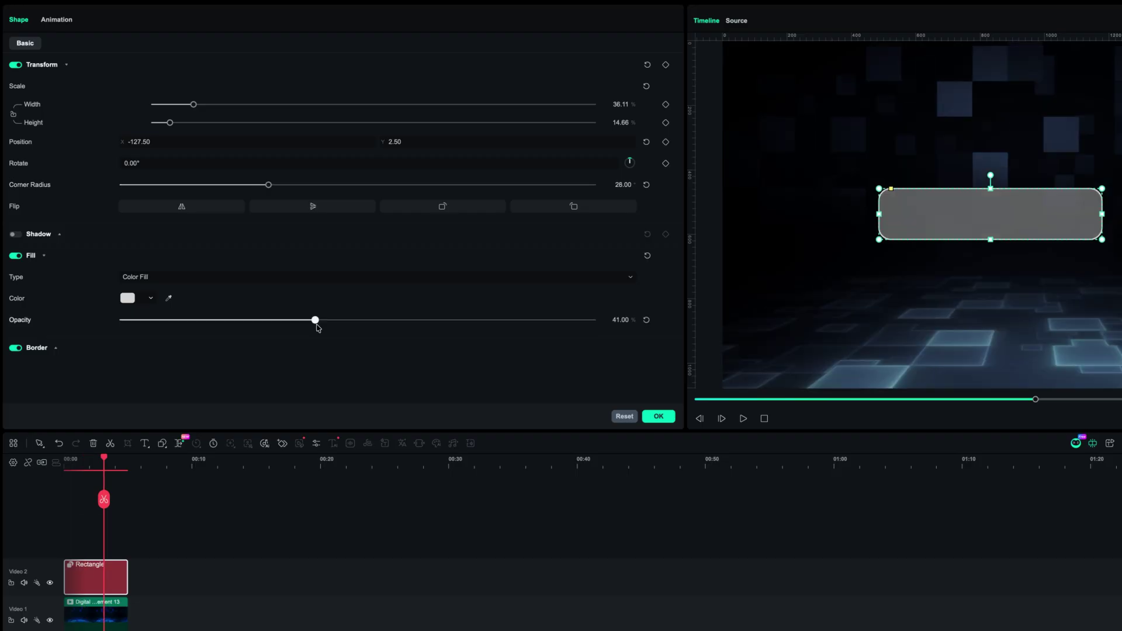
{"action": "left_click", "coordinate": [258, 320]}
{"action": "left_click", "coordinate": [143, 298]}
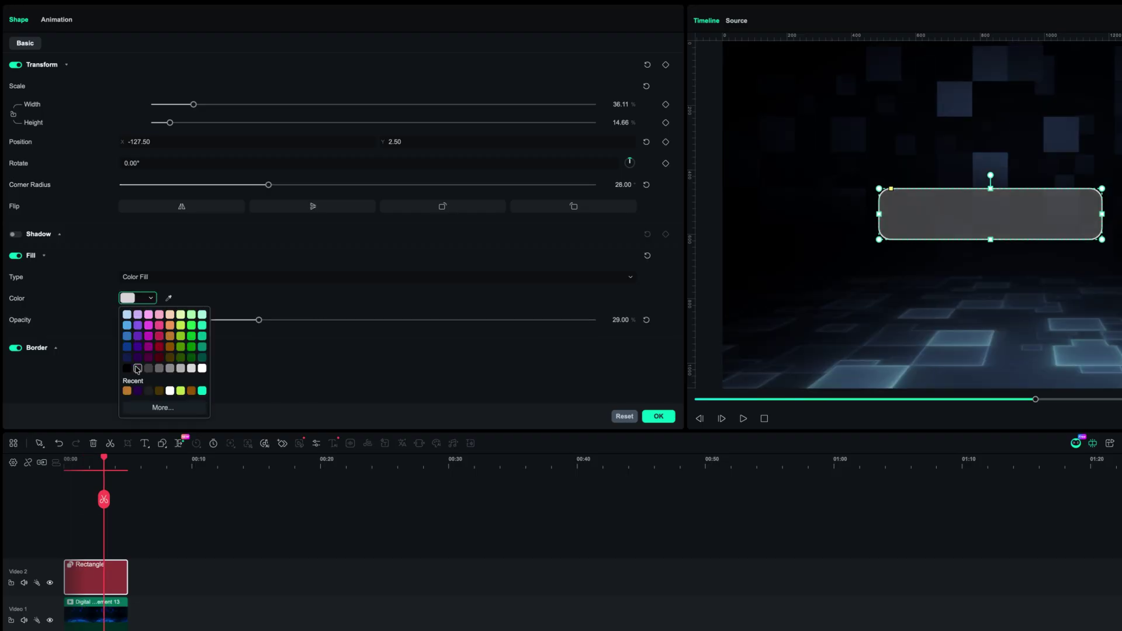
{"action": "left_click", "coordinate": [127, 368]}
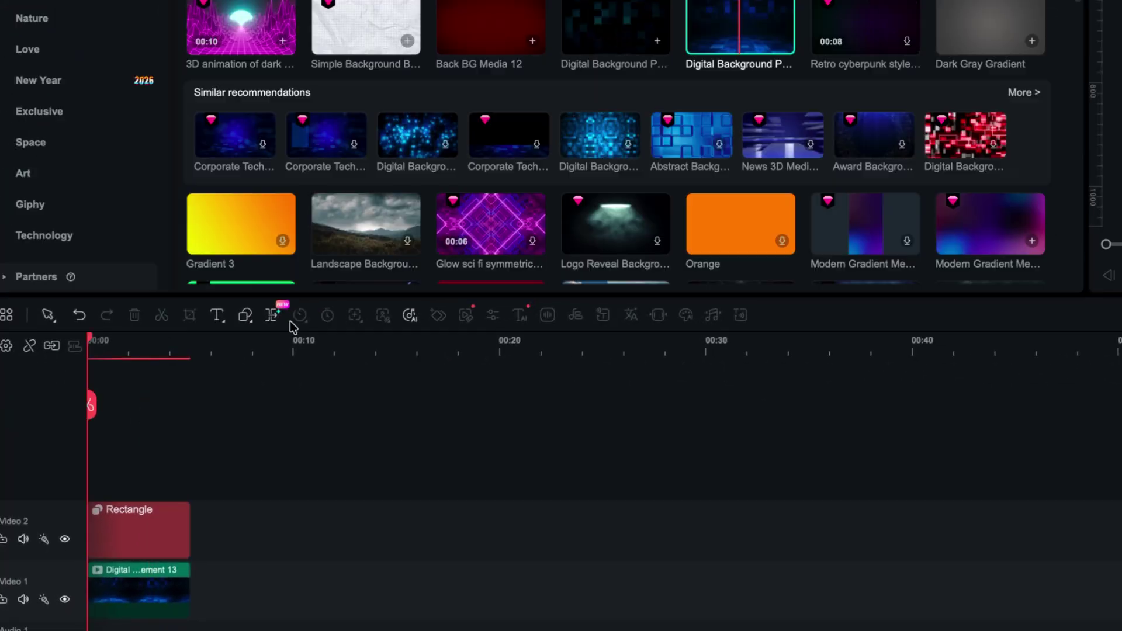
Trace a Pen Tool path around the rounded box, curving its last corner to close it.
{"action": "left_click", "coordinate": [163, 445]}
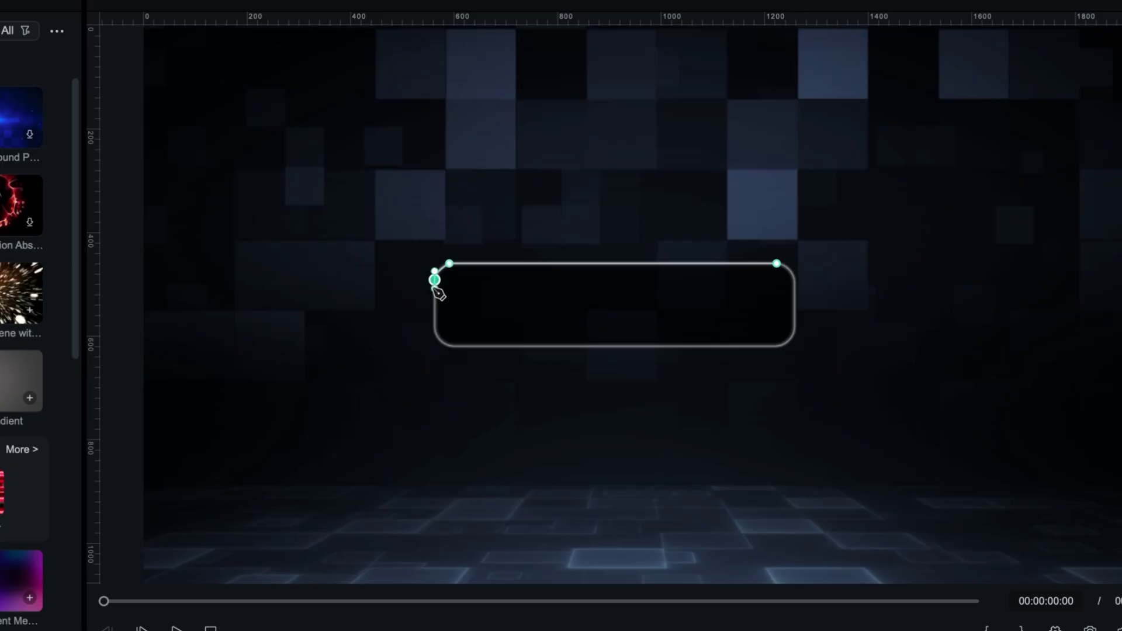
{"action": "left_click_drag", "start_coordinate": [776, 265], "coordinate": [756, 291]}
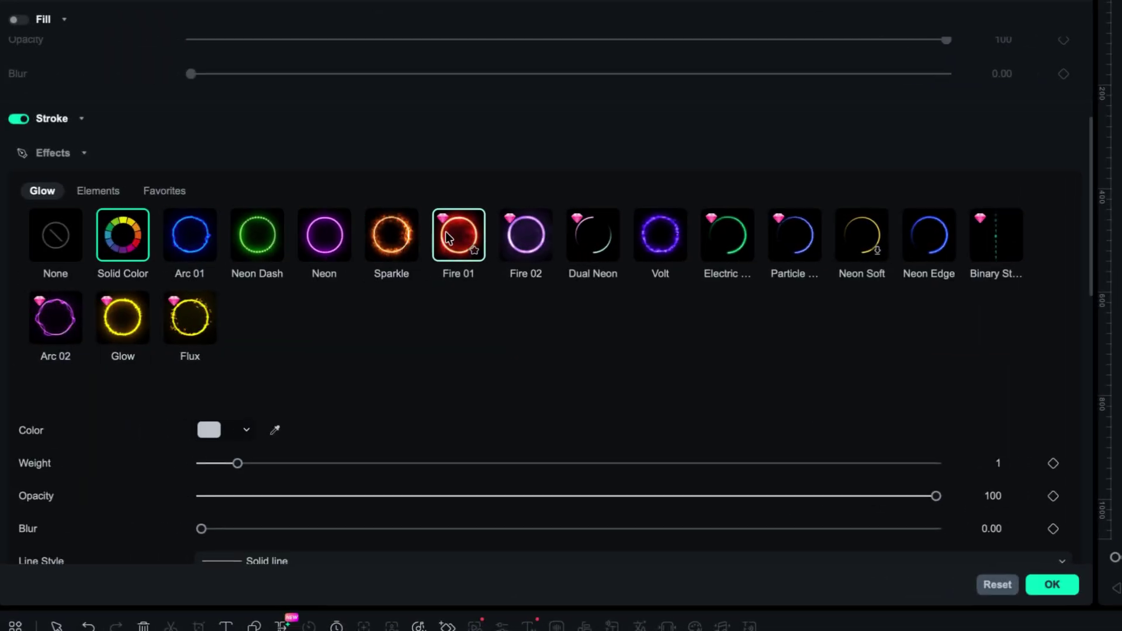
Apply the Dual Neon stroke effect to the outline and adjust its glow intensities.
{"action": "left_click", "coordinate": [589, 237]}
{"action": "scroll", "coordinate": [534, 395], "scroll_direction": "down", "scroll_amount": 3}
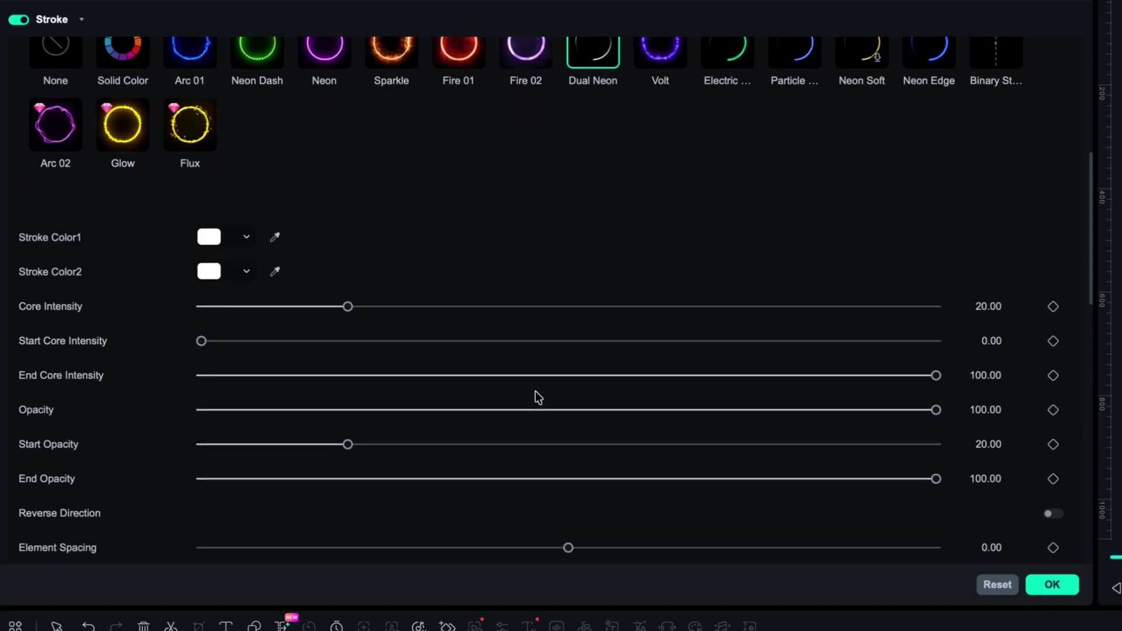
{"action": "left_click_drag", "start_coordinate": [915, 364], "coordinate": [566, 374]}
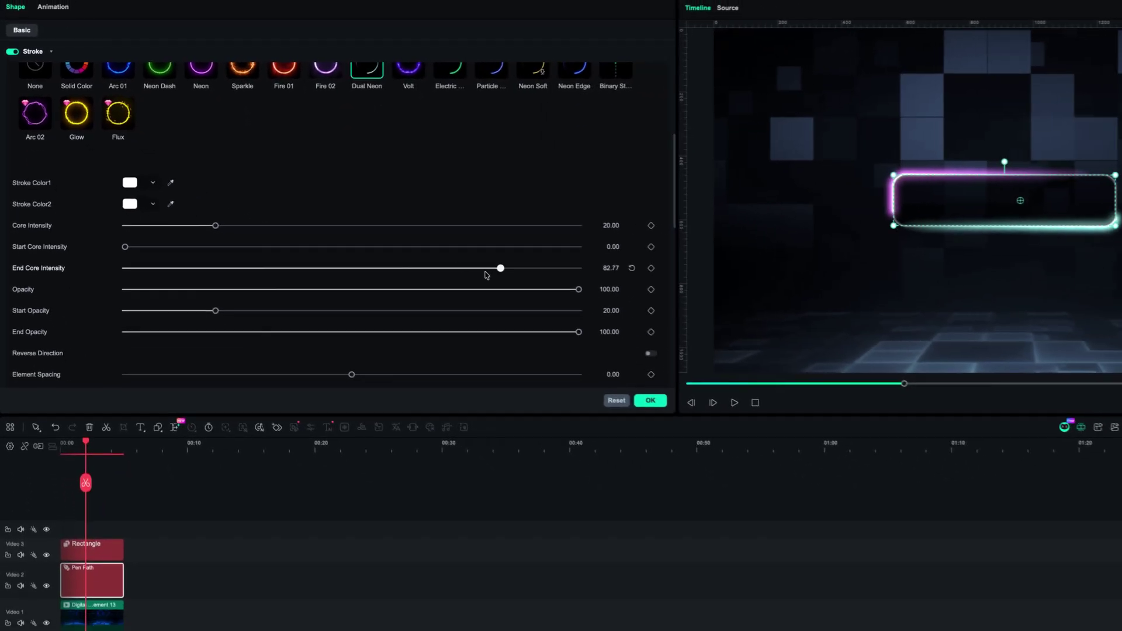
{"action": "left_click_drag", "start_coordinate": [352, 275], "coordinate": [350, 275]}
{"action": "scroll", "coordinate": [302, 306], "scroll_direction": "down", "scroll_amount": 3}
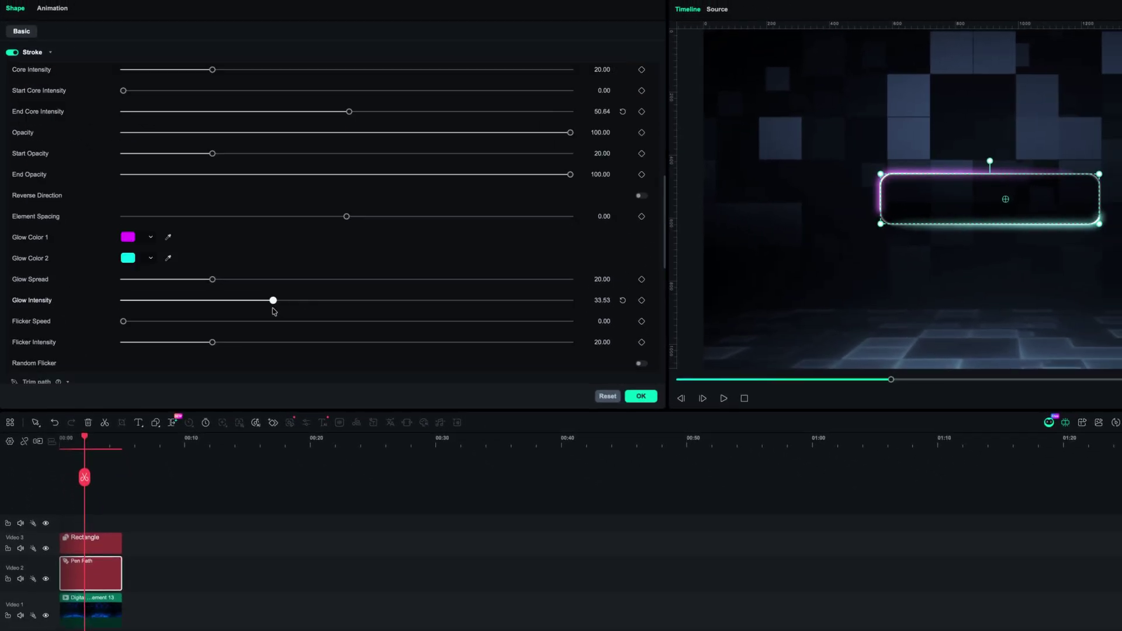
{"action": "scroll", "coordinate": [276, 312], "scroll_direction": "down", "scroll_amount": 3}
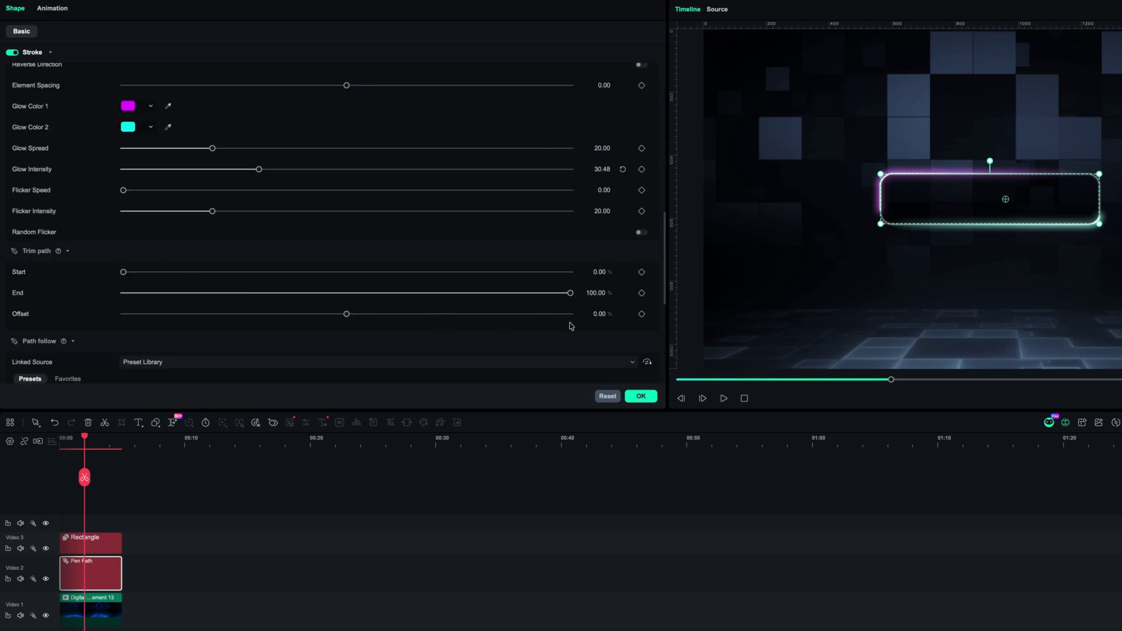
Keyframe the trim-path Offset from -360% at the clip start to -202% at the end.
{"action": "left_click_drag", "start_coordinate": [84, 439], "coordinate": [61, 443]}
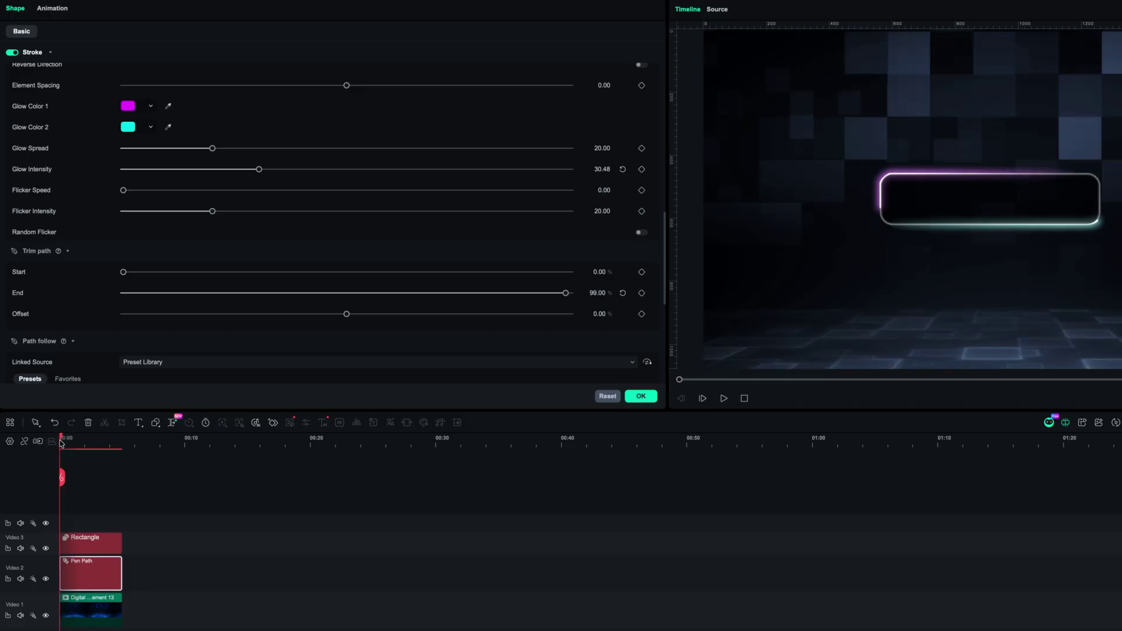
{"action": "left_click", "coordinate": [641, 313]}
{"action": "left_click_drag", "start_coordinate": [346, 314], "coordinate": [160, 329]}
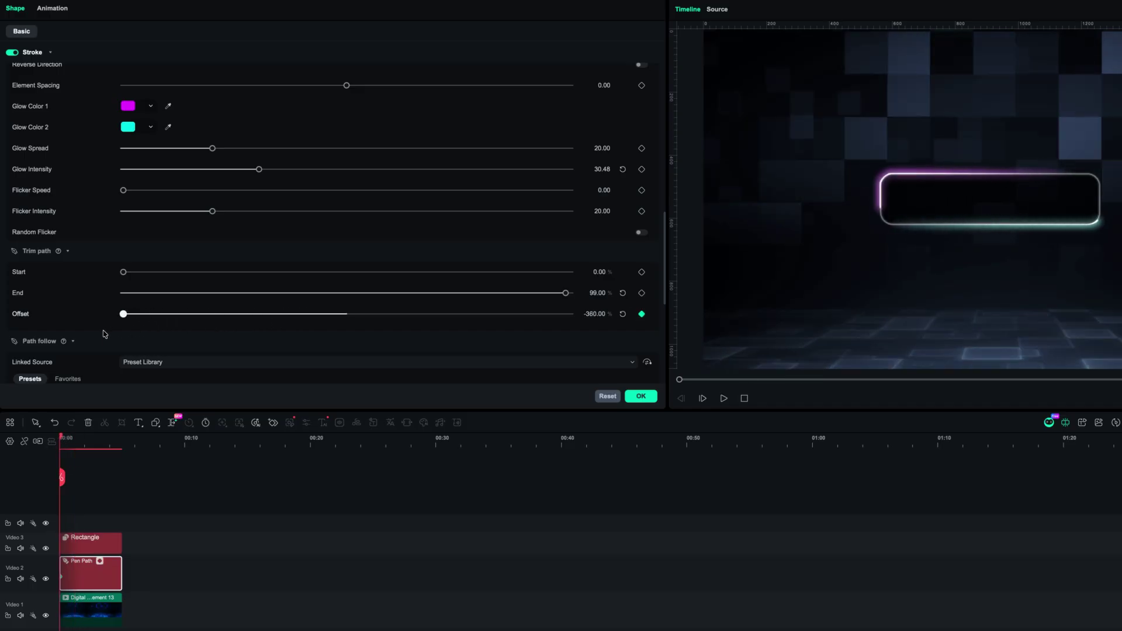
{"action": "left_click_drag", "start_coordinate": [61, 439], "coordinate": [122, 439]}
{"action": "left_click_drag", "start_coordinate": [124, 314], "coordinate": [546, 320]}
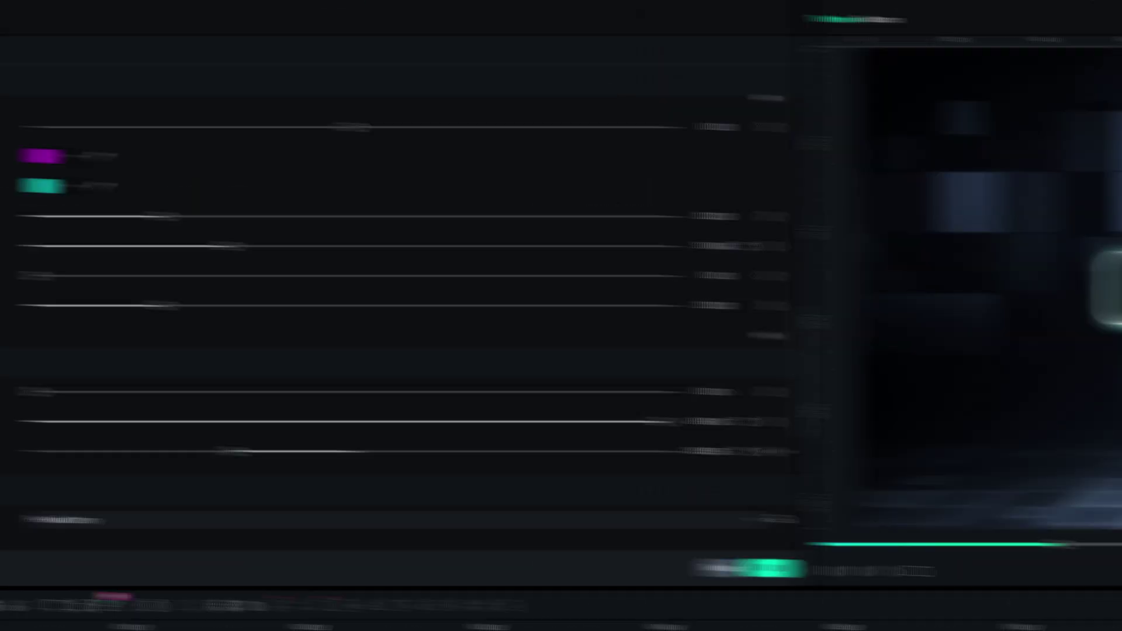
Set the neon outline's Element Spacing to about -29.
{"action": "left_click_drag", "start_coordinate": [0, 98], "coordinate": [0, 100]}
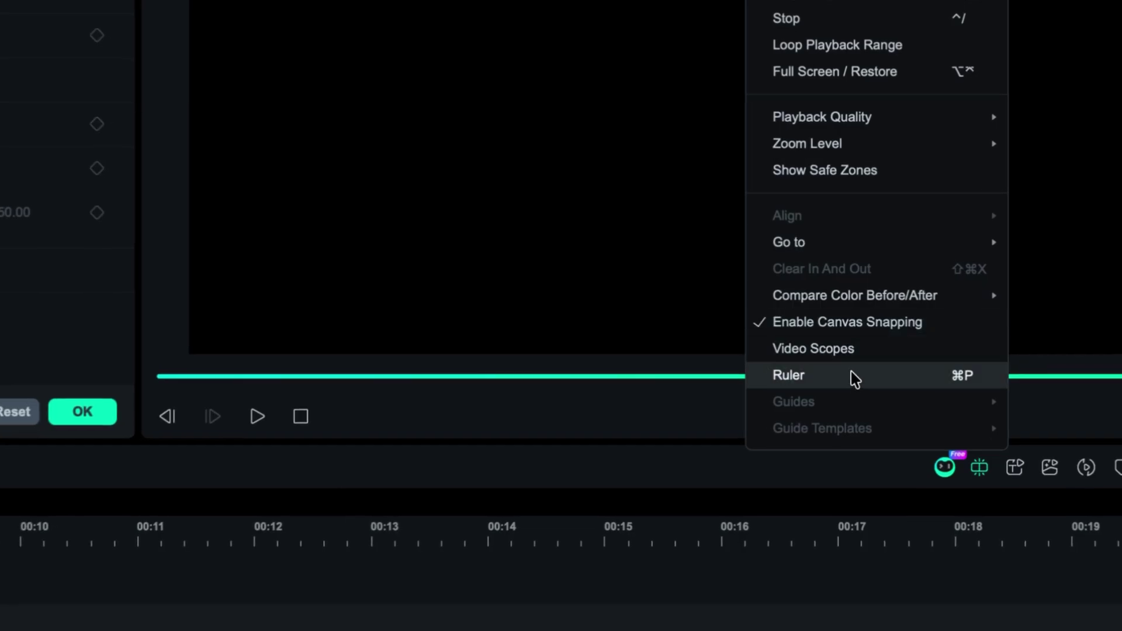
Show rulers, add vertical guides near x 1024 and 1189, and close the arrow-shaped pen path.
{"action": "left_click", "coordinate": [851, 388]}
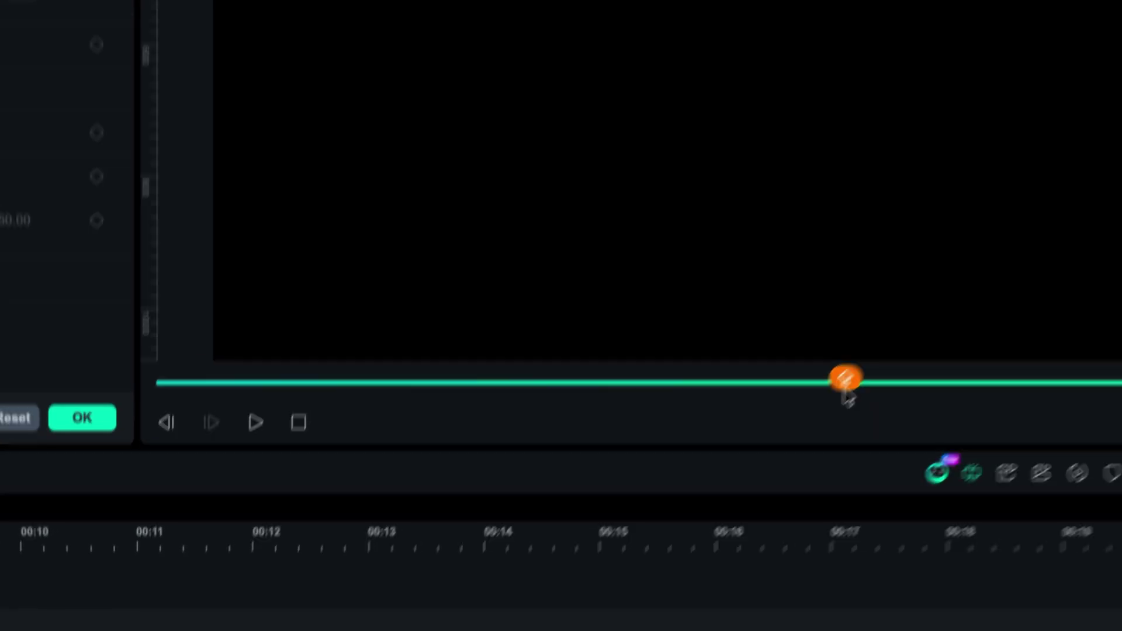
{"action": "left_click_drag", "start_coordinate": [148, 280], "coordinate": [657, 297]}
{"action": "left_click_drag", "start_coordinate": [136, 328], "coordinate": [610, 339]}
{"action": "left_click_drag", "start_coordinate": [124, 362], "coordinate": [708, 390]}
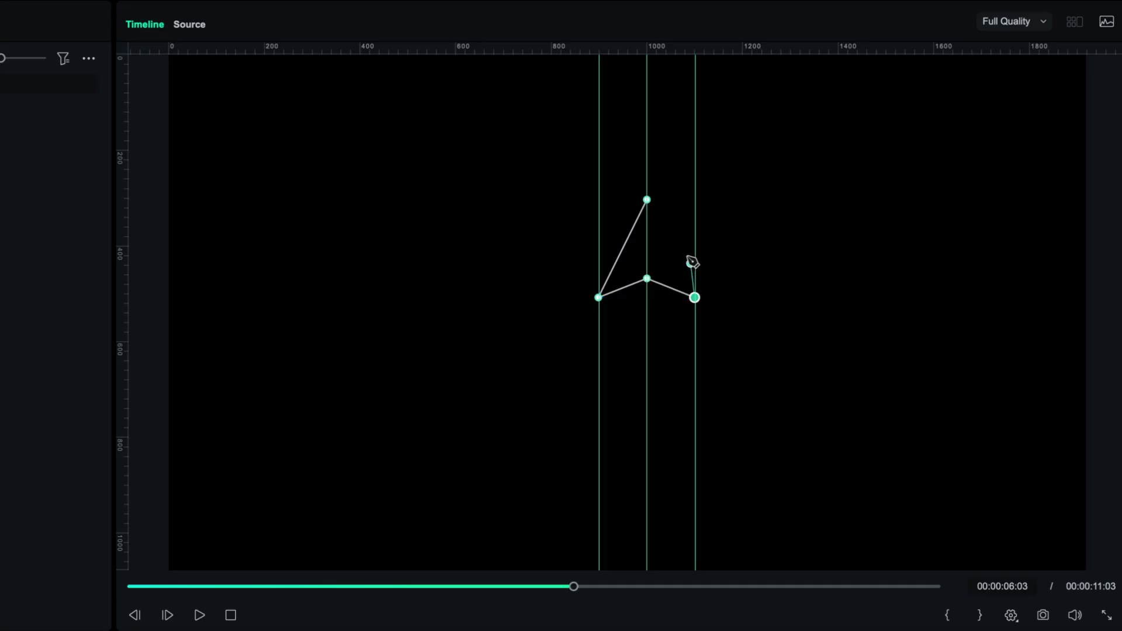
{"action": "left_click", "coordinate": [647, 200]}
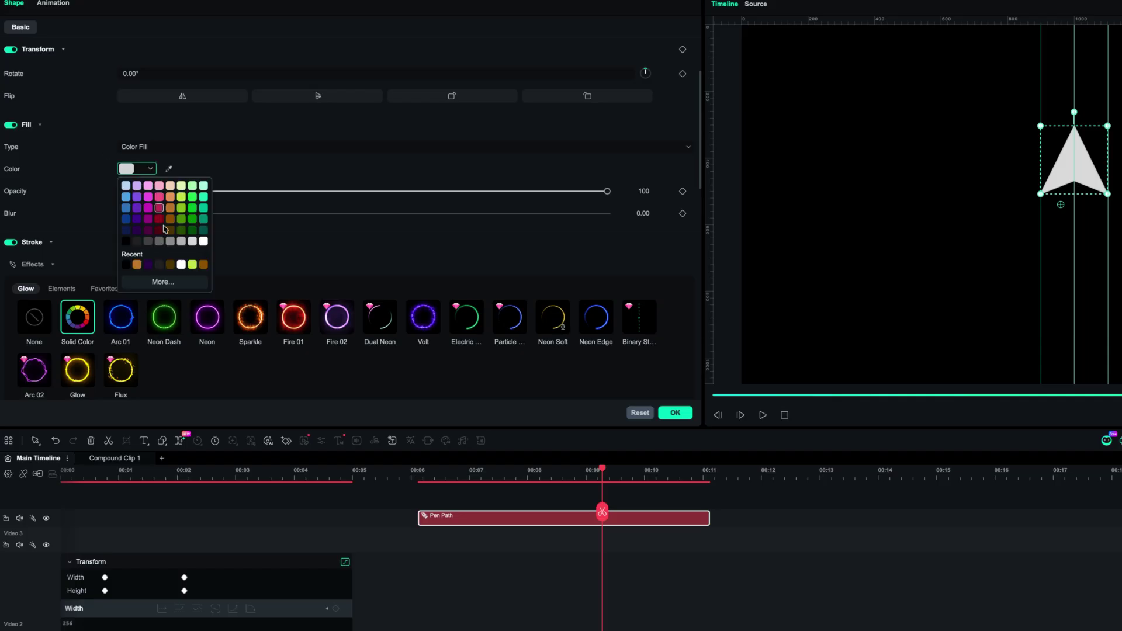
Fill the arrow dark grey at 53 opacity and give its outline the purple Neon glow.
{"action": "left_click", "coordinate": [137, 241]}
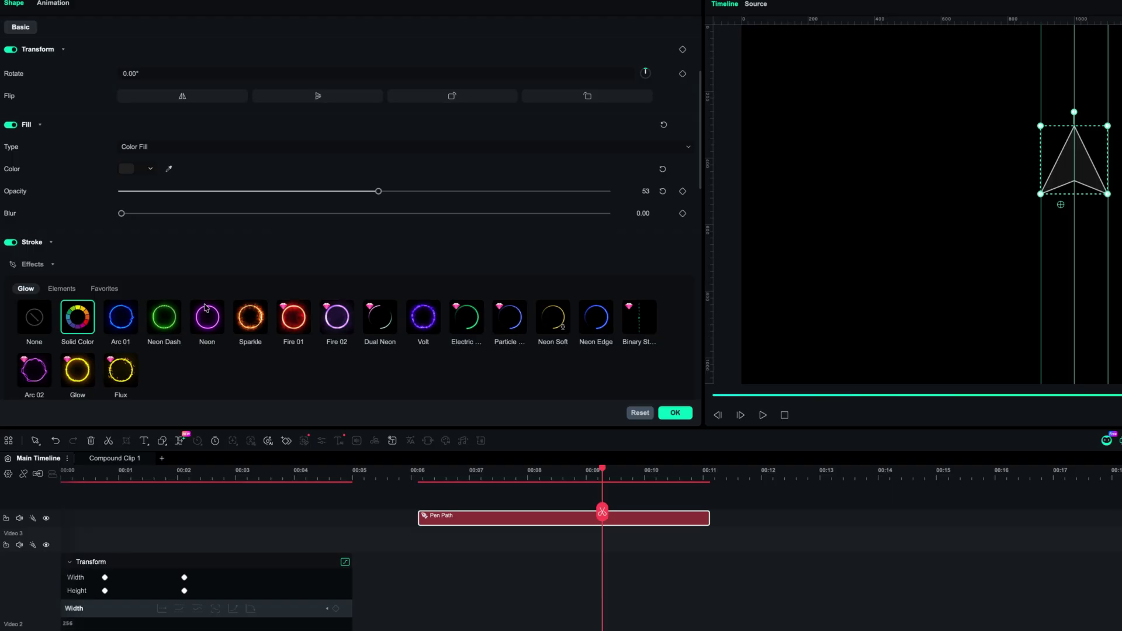
{"action": "left_click", "coordinate": [204, 323]}
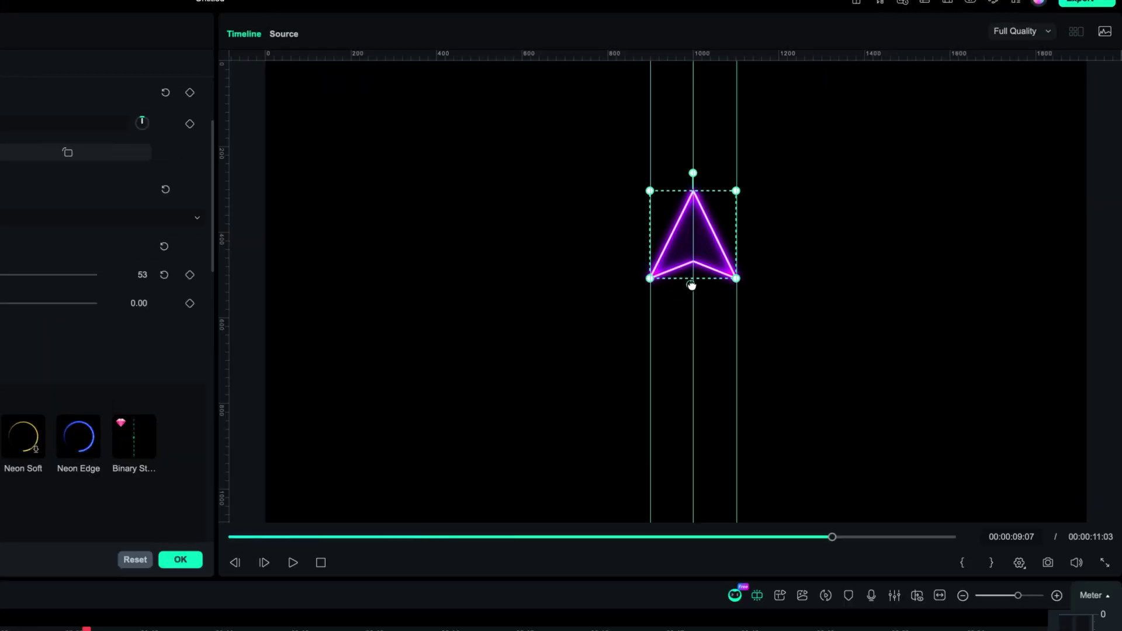
Rotate the arrow to -23°, shrink and move it, then keyframe its position and width/height.
{"action": "left_click_drag", "start_coordinate": [692, 173], "coordinate": [658, 180]}
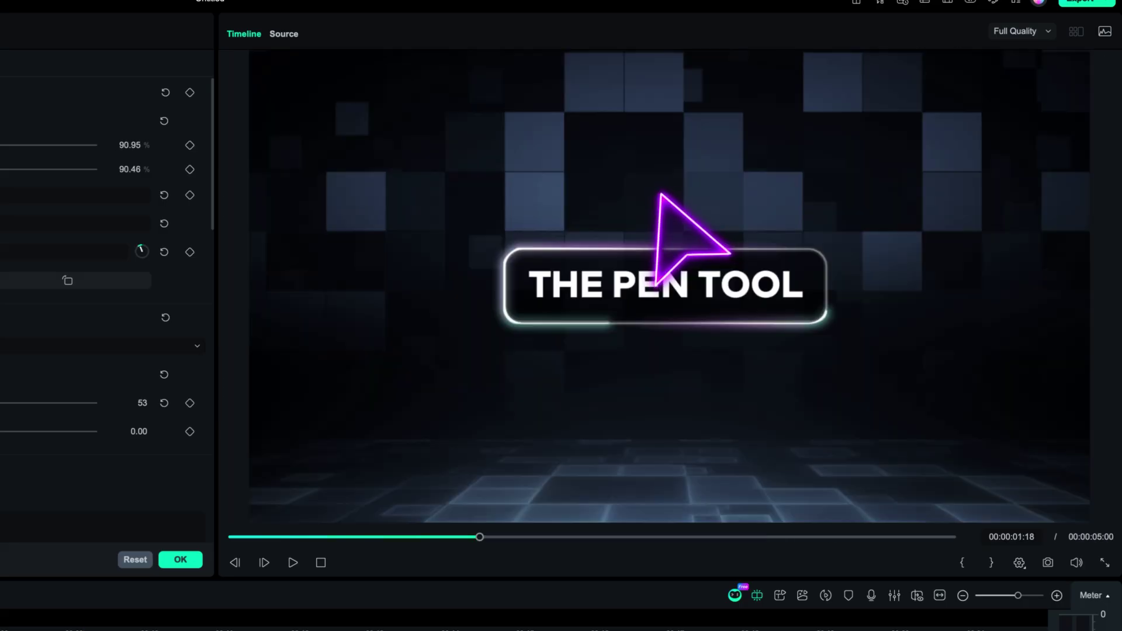
{"action": "left_click_drag", "start_coordinate": [690, 241], "coordinate": [1098, 345]}
{"action": "left_click", "coordinate": [189, 196]}
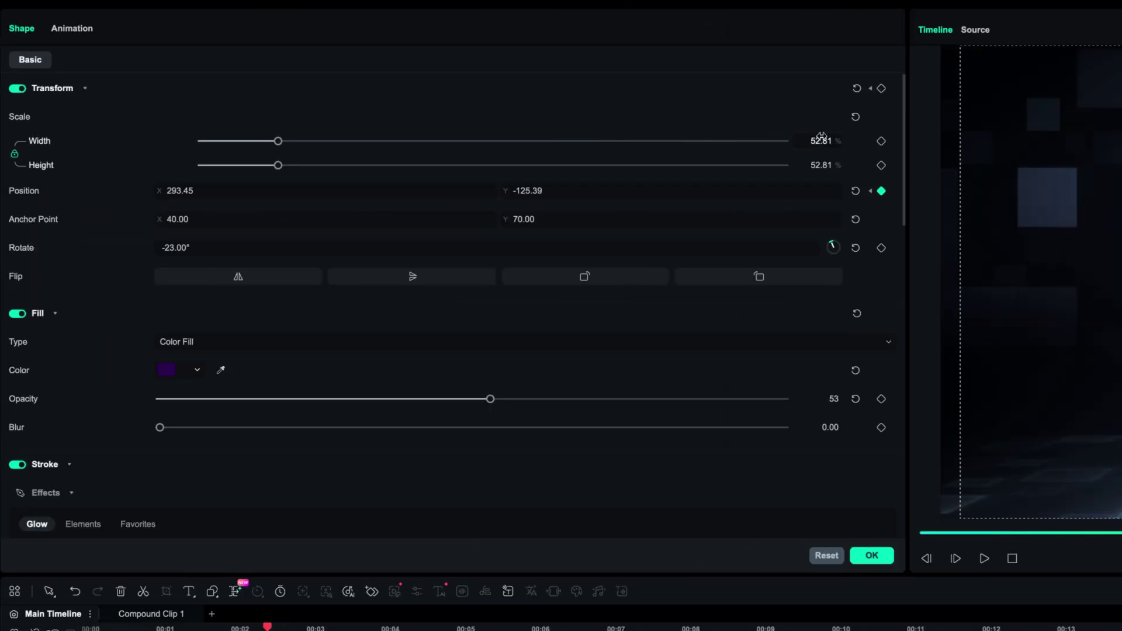
{"action": "left_click", "coordinate": [879, 141]}
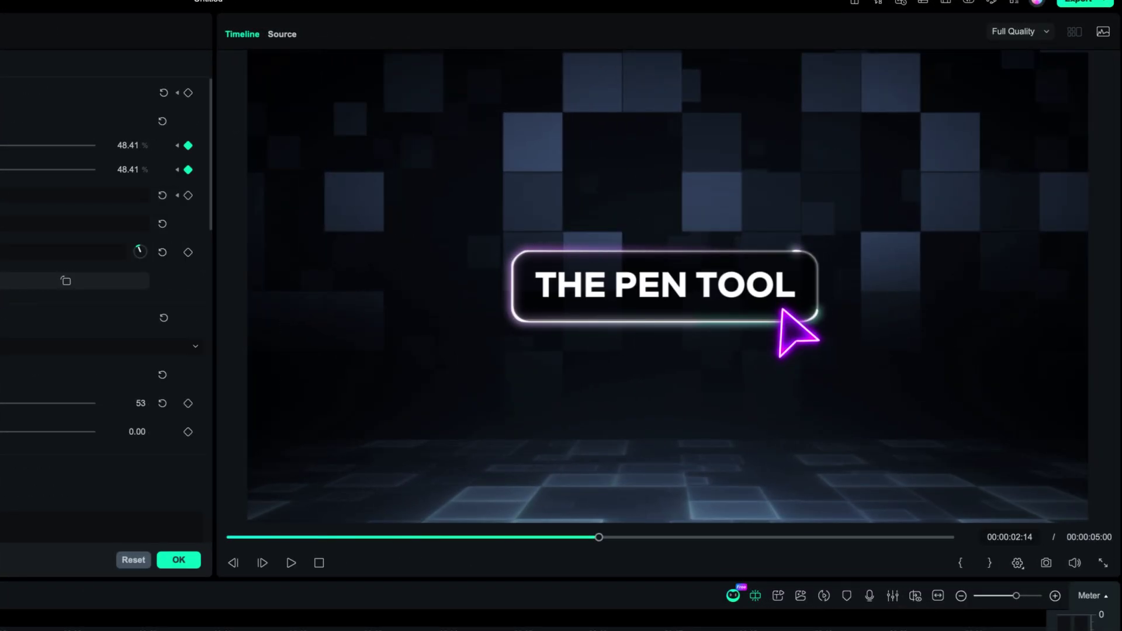
{"action": "key", "text": "Right"}
{"action": "key", "text": "Right"}
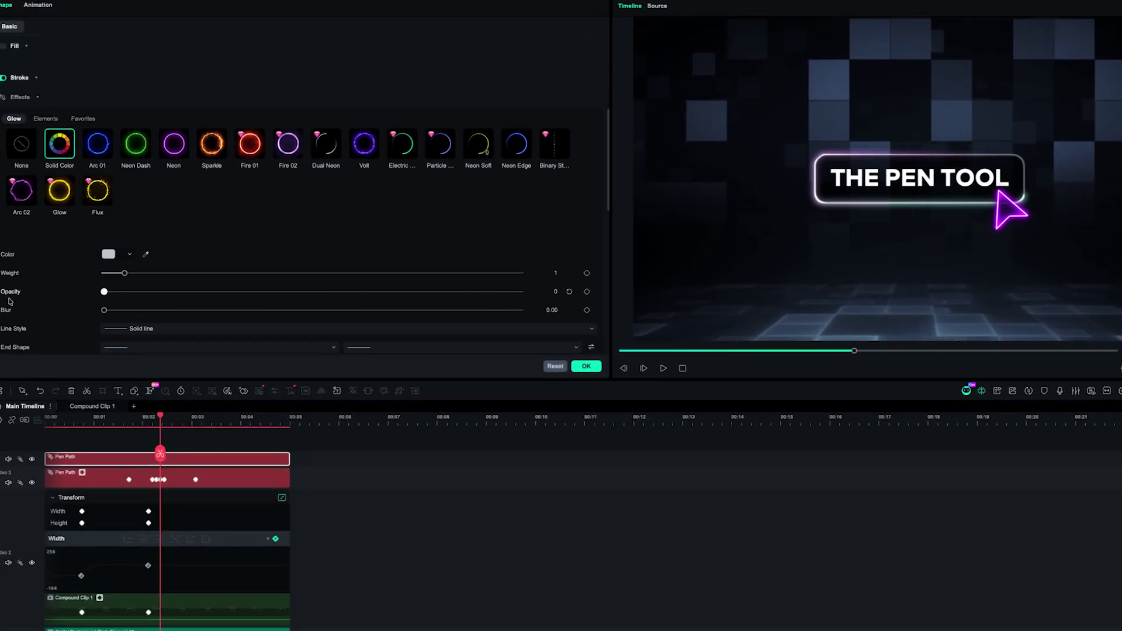
Link the Signal Pulse preset under Path follow and keyframe Trim path End up to 100%.
{"action": "scroll", "coordinate": [193, 293], "scroll_direction": "down", "scroll_amount": 5}
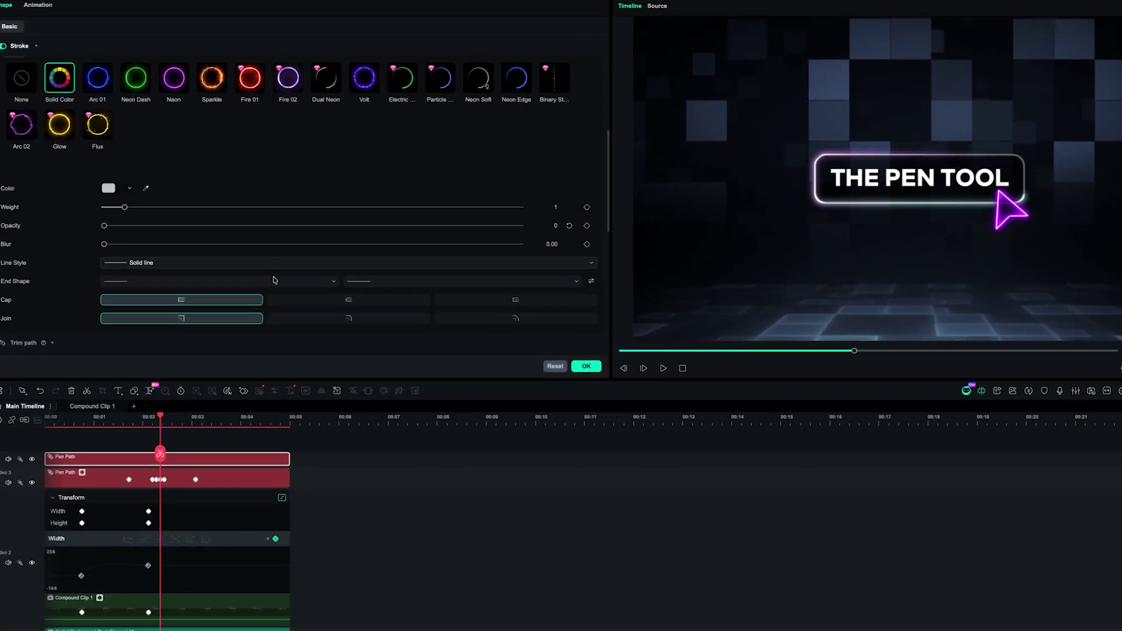
{"action": "scroll", "coordinate": [276, 281], "scroll_direction": "down", "scroll_amount": 3}
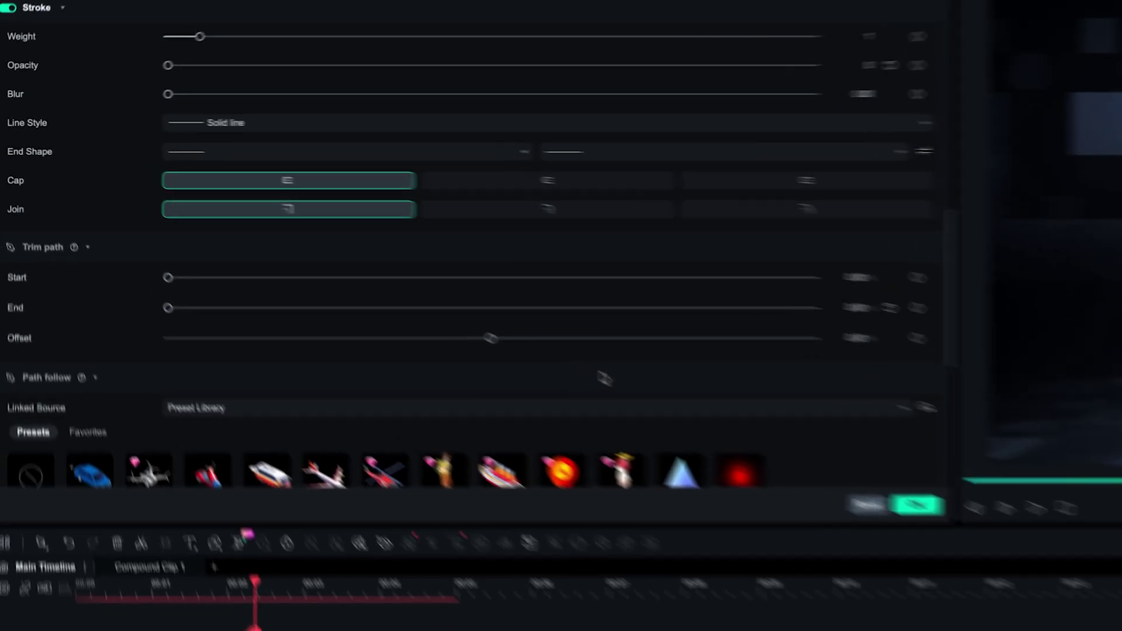
{"action": "scroll", "coordinate": [638, 401], "scroll_direction": "down", "scroll_amount": 2}
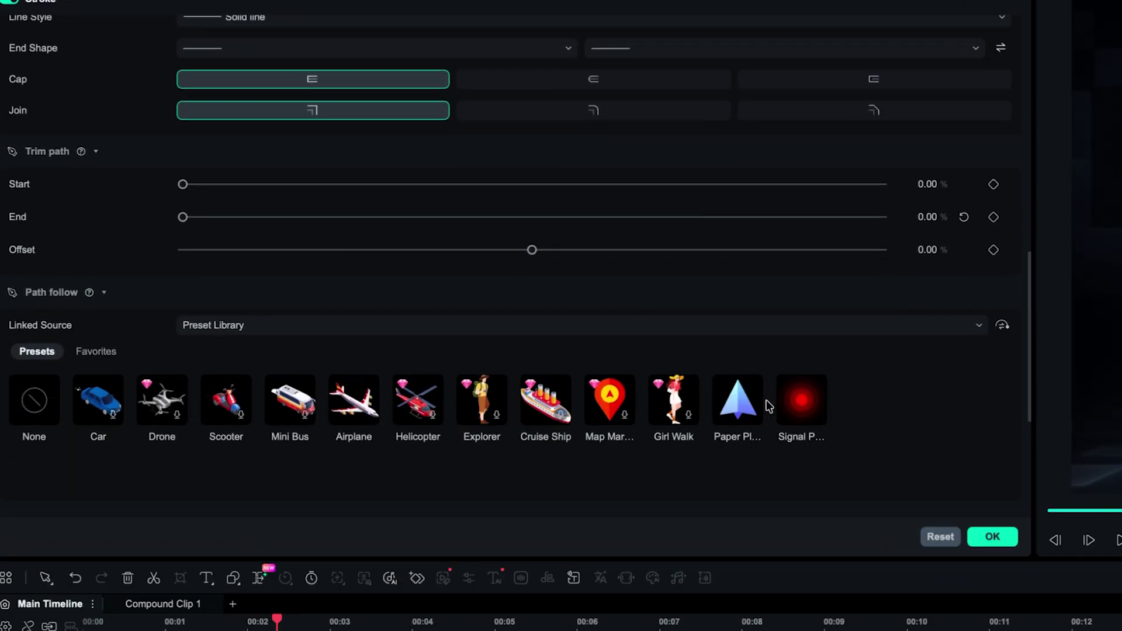
{"action": "left_click", "coordinate": [799, 402]}
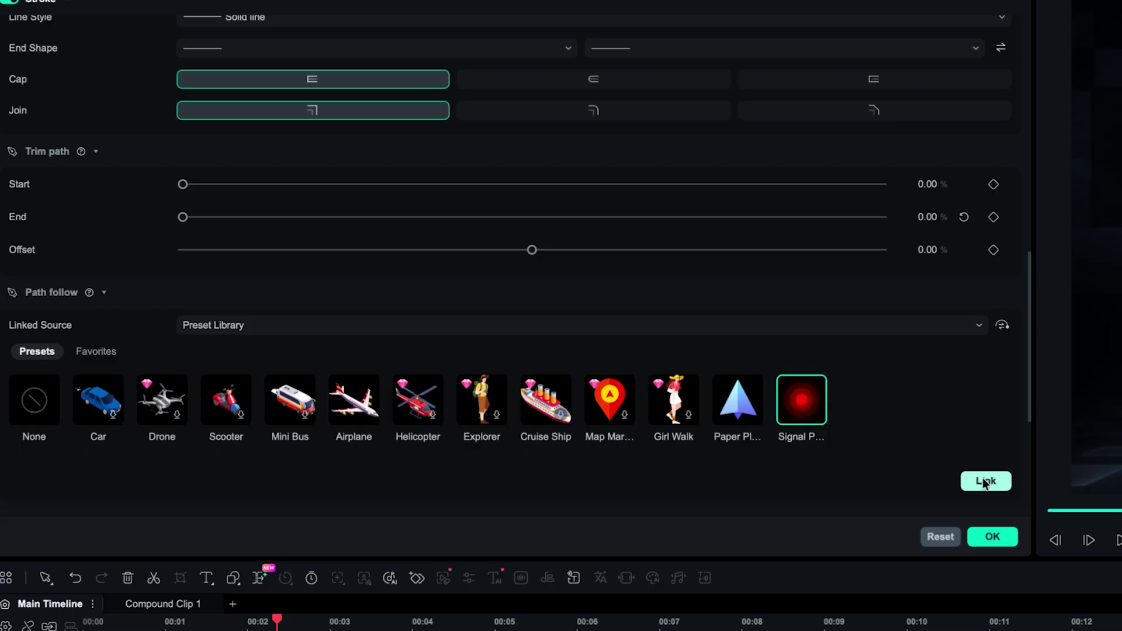
{"action": "left_click", "coordinate": [986, 481]}
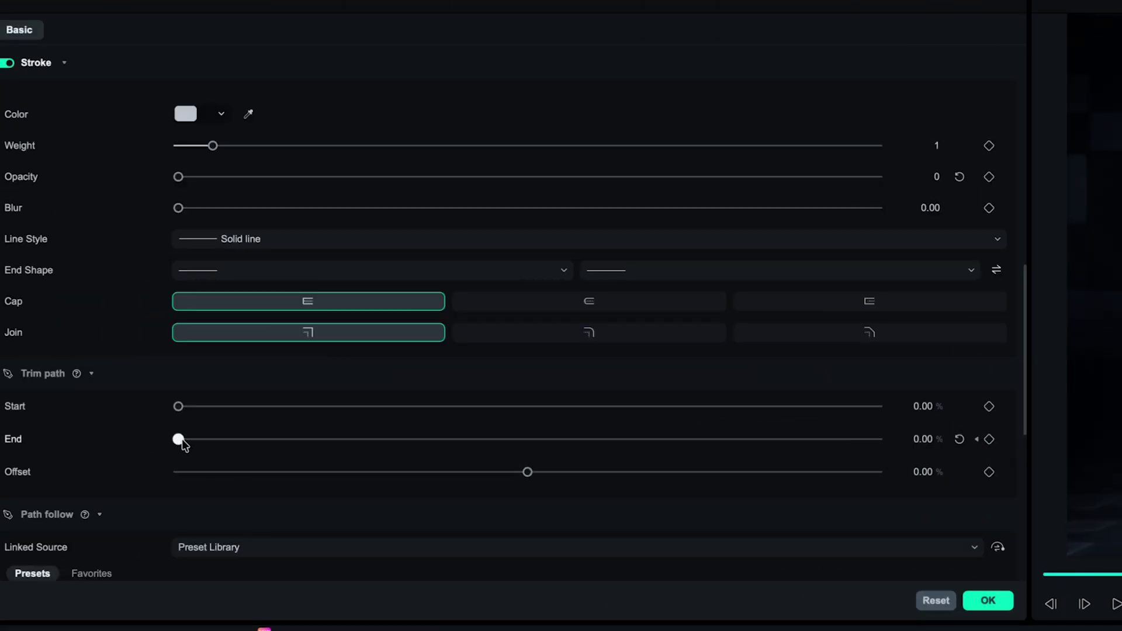
{"action": "left_click_drag", "start_coordinate": [251, 445], "coordinate": [865, 444]}
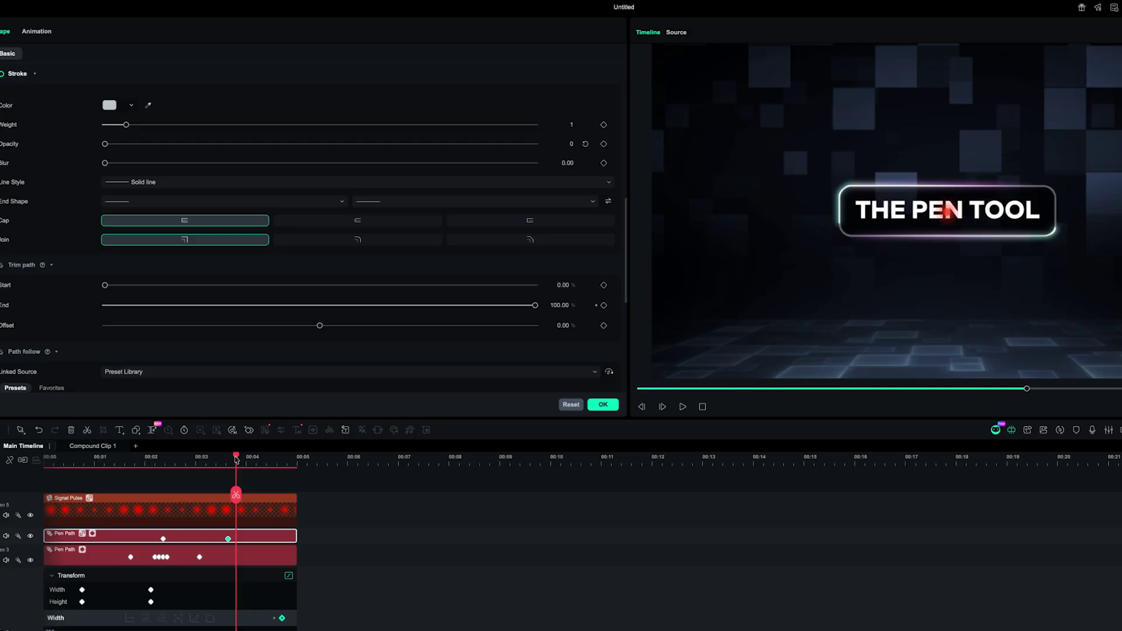
Move to about 3.3 s, select the Signal Pulse clip, and scale the TUTORIAL text toward 259.17%.
{"action": "left_click_drag", "start_coordinate": [236, 460], "coordinate": [214, 460]}
{"action": "left_click", "coordinate": [211, 514]}
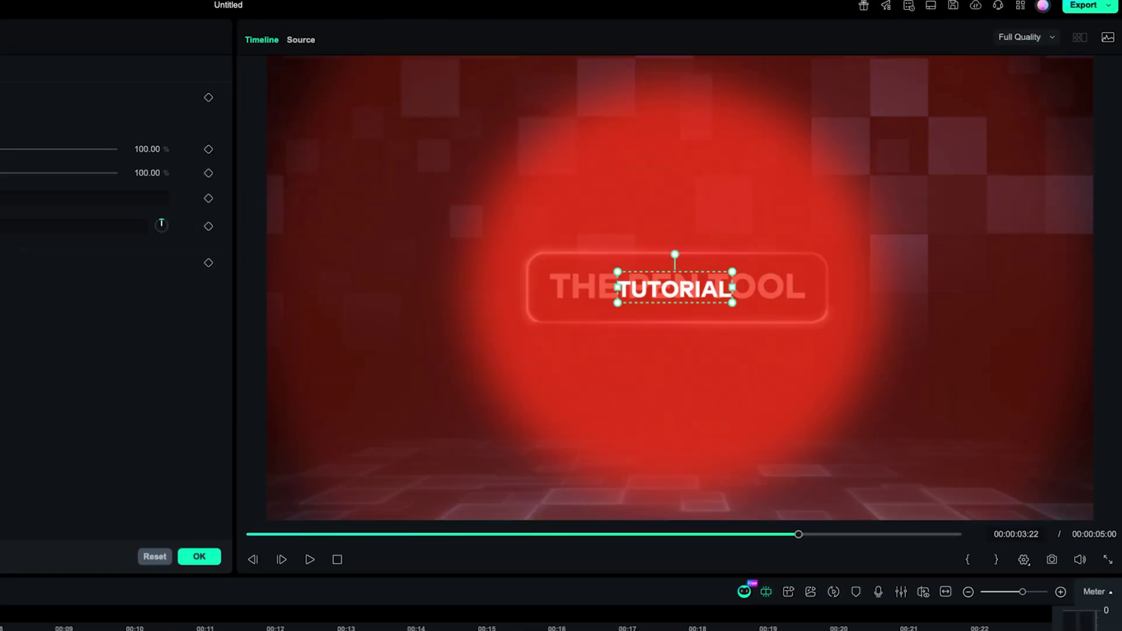
{"action": "left_click_drag", "start_coordinate": [0, 148], "coordinate": [0, 159]}
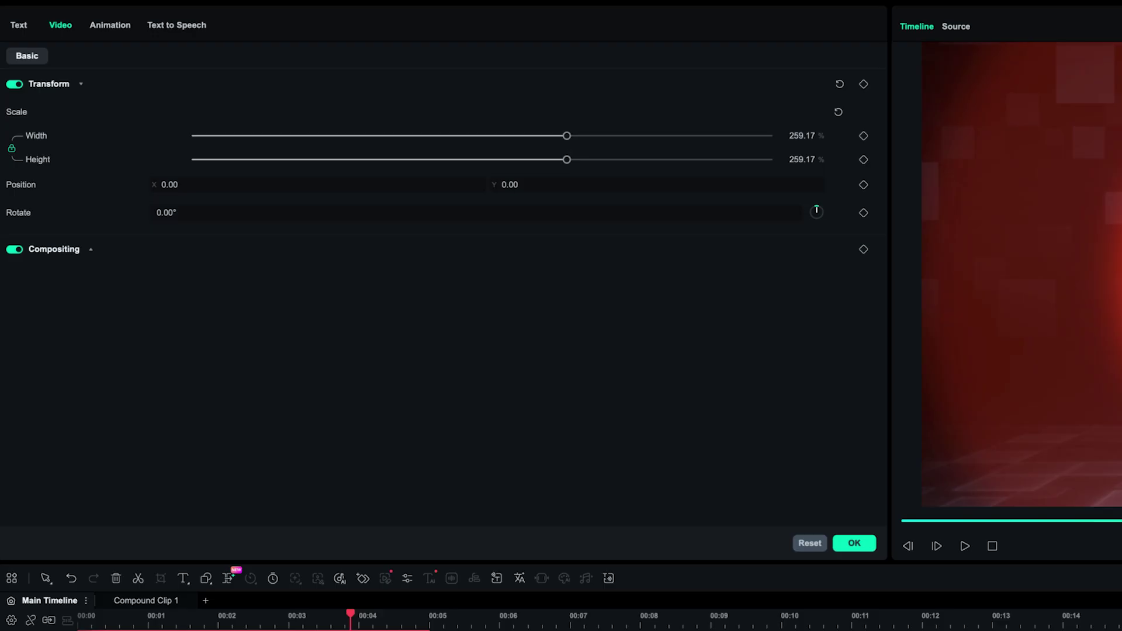
Bring up the In animation presets for the TUTORIAL text.
{"action": "left_click", "coordinate": [101, 25]}
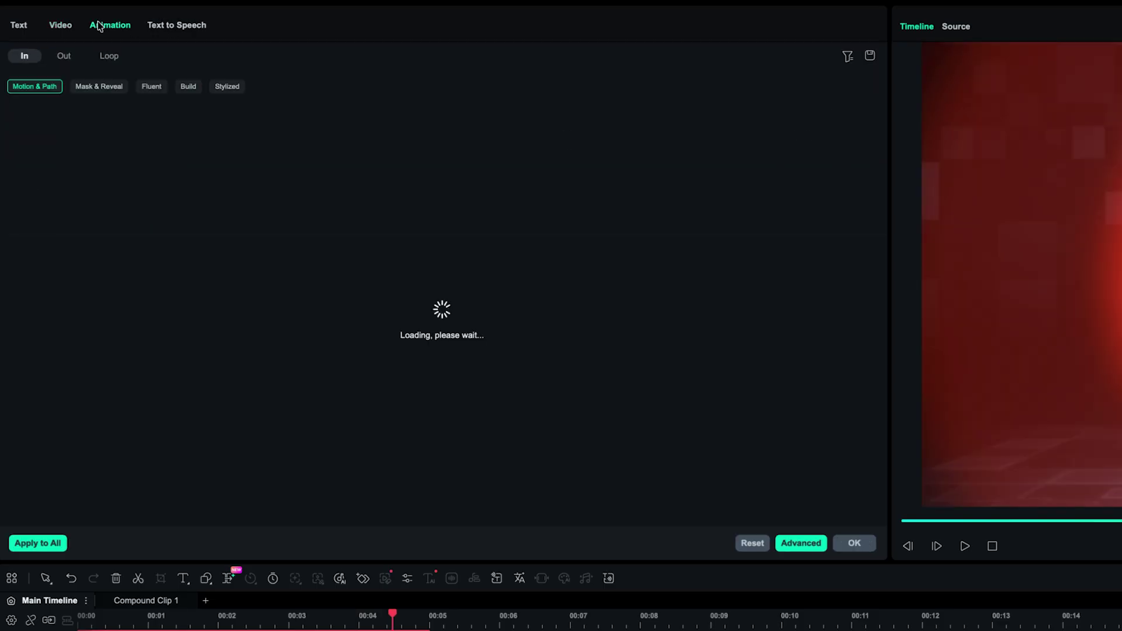